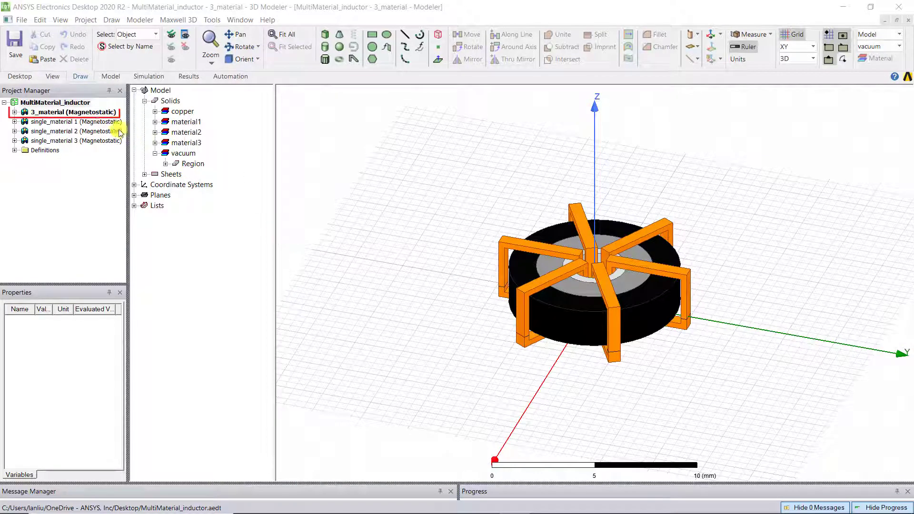
# Open the properties of ring3's CreateCylinder under material3 in the 3_material design
pyautogui.click(92, 113)
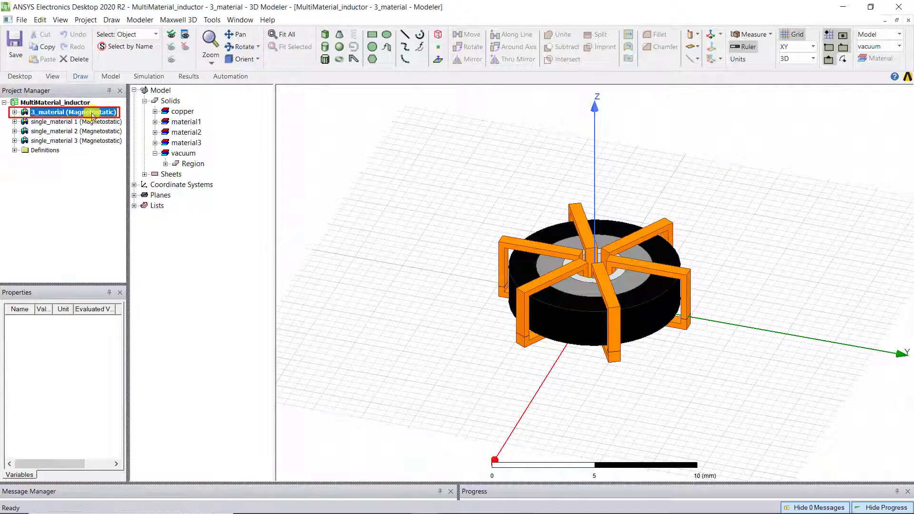
pyautogui.click(155, 142)
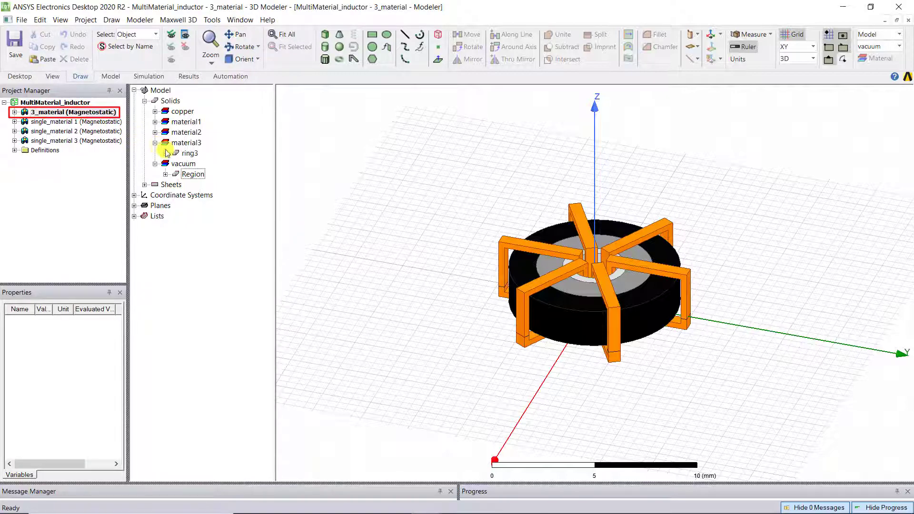
pyautogui.click(165, 152)
pyautogui.click(190, 153)
pyautogui.click(204, 163)
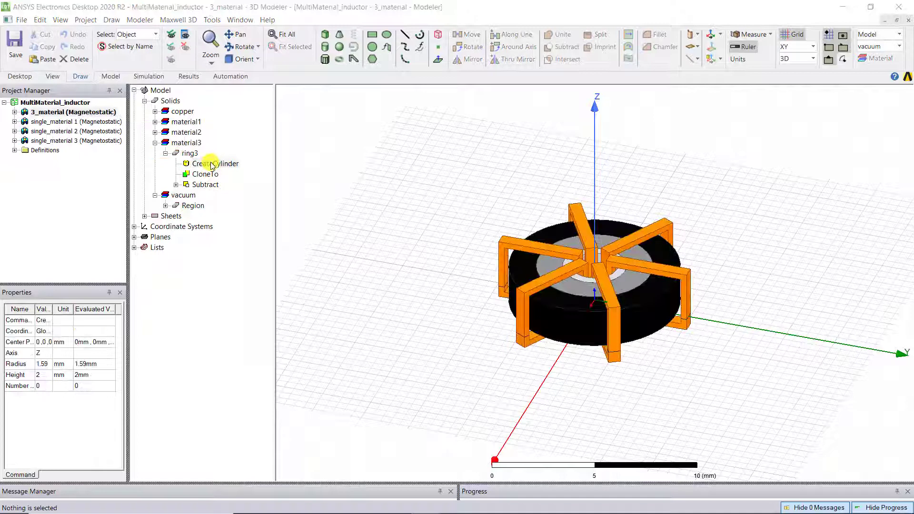
pyautogui.doubleClick(203, 163)
# Set the cylinder radius to 1.15mm+t1, defining t1 as 0.44 mm
pyautogui.click(299, 239)
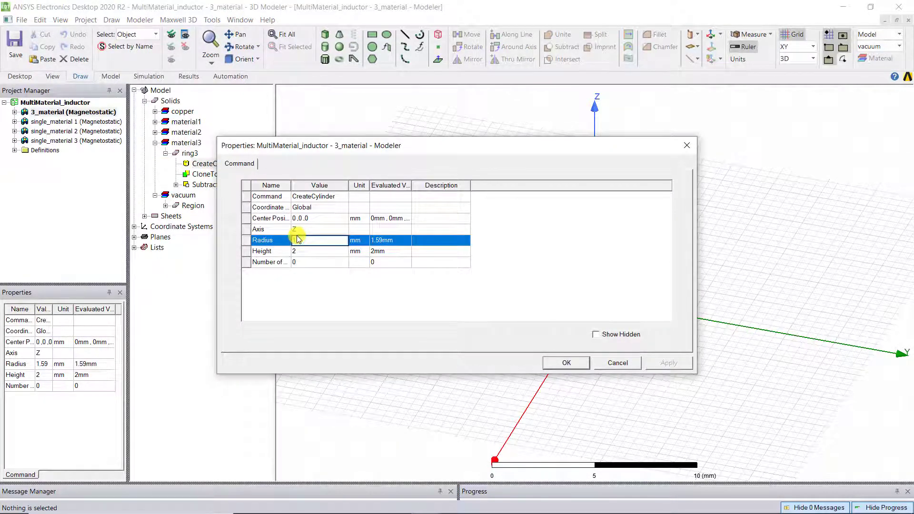
pyautogui.write('1.15mm+')
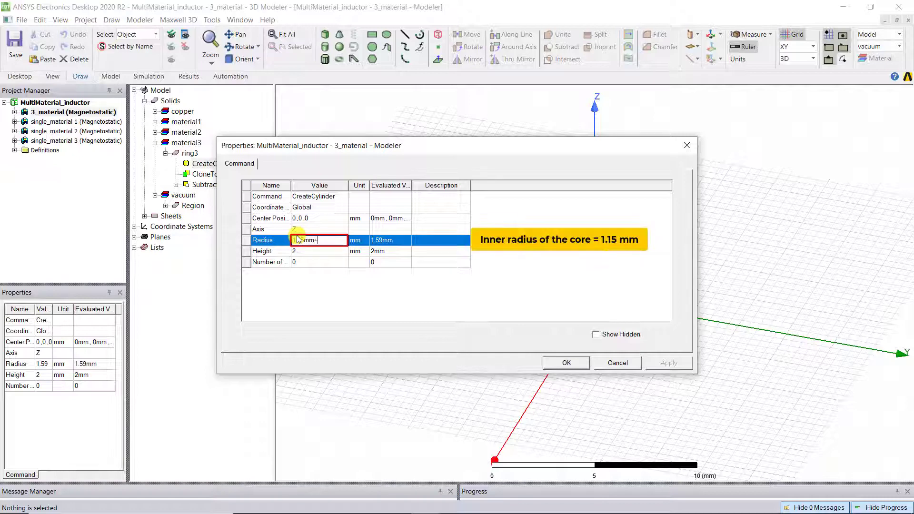
pyautogui.write('t1')
pyautogui.press('Return')
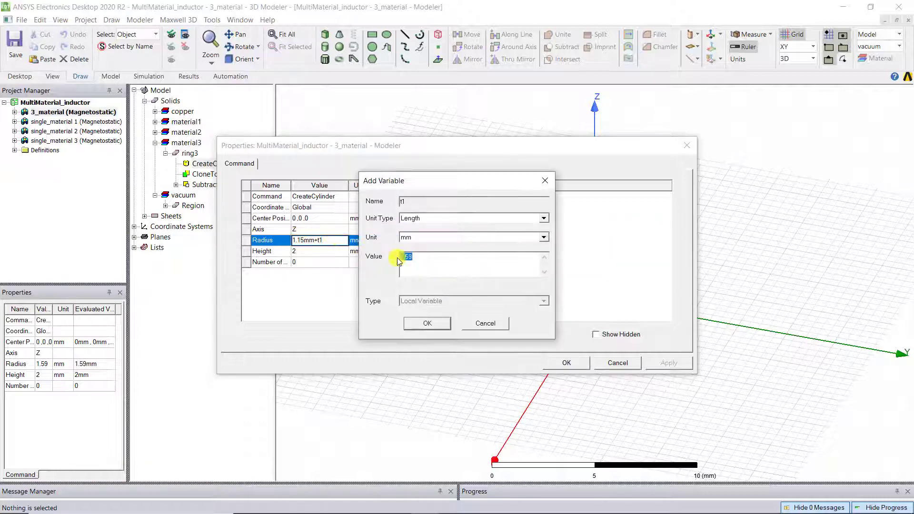
pyautogui.write('0.44')
pyautogui.press('Return')
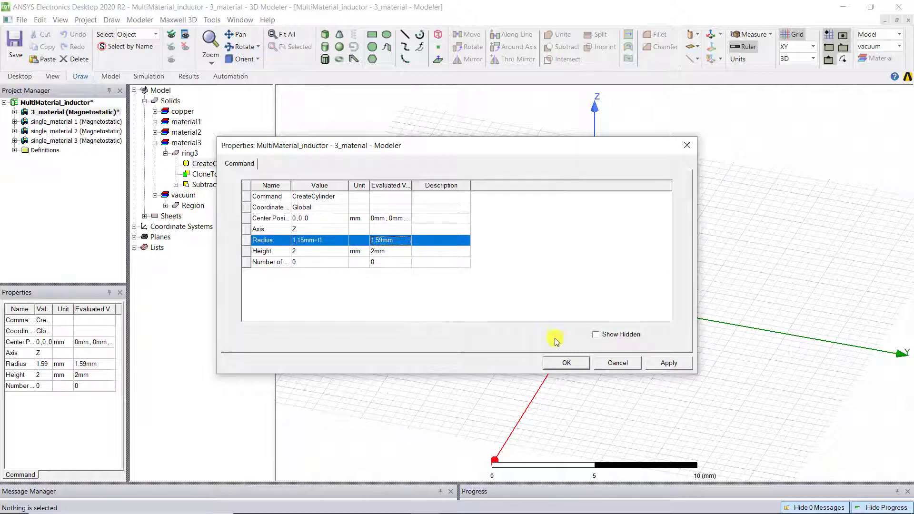
pyautogui.click(566, 363)
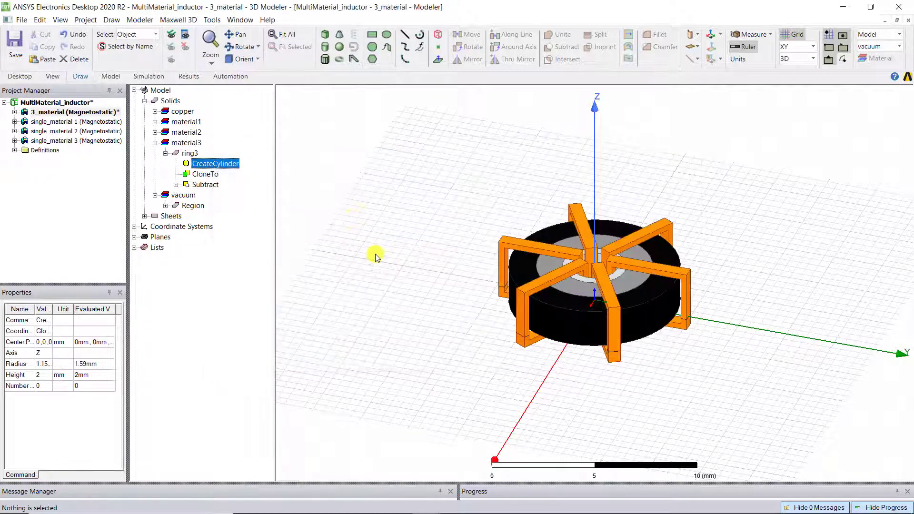
# Open the properties of ring2's CreateCylinder under material2
pyautogui.click(154, 133)
pyautogui.click(165, 143)
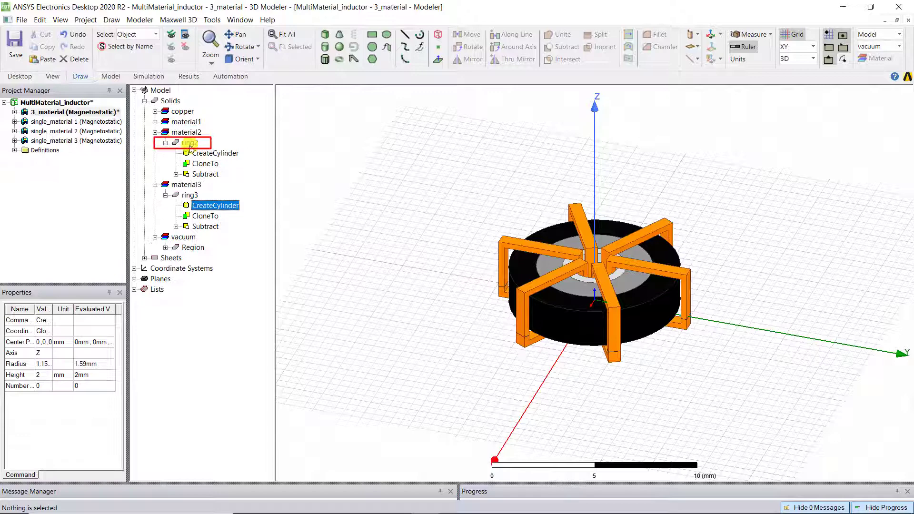
pyautogui.click(205, 153)
pyautogui.doubleClick(204, 153)
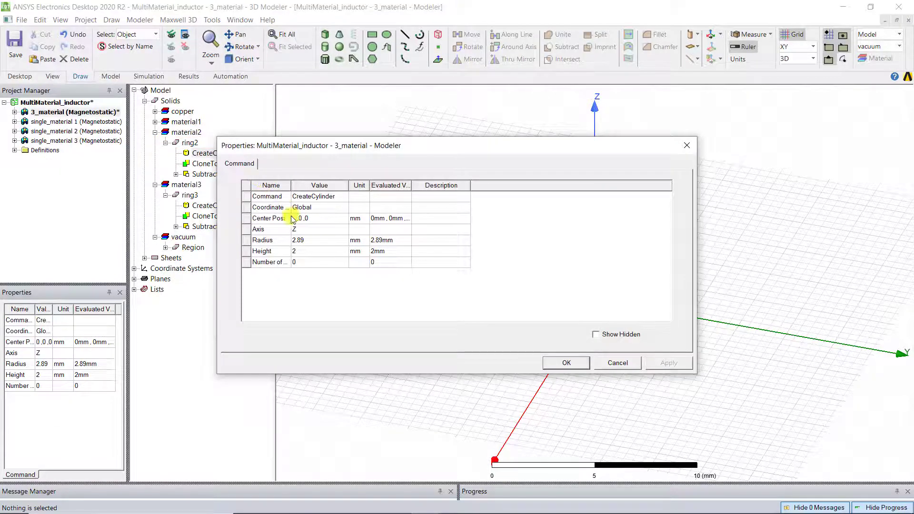
# Set ring2's radius to 1.15mm+t1+t2, defining t2 as 1.3 mm
pyautogui.click(307, 240)
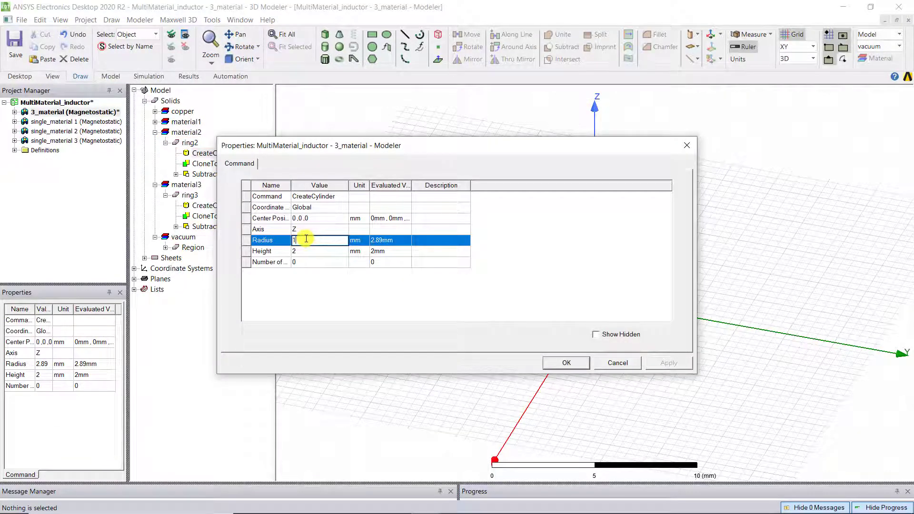
pyautogui.write('1.15mm+')
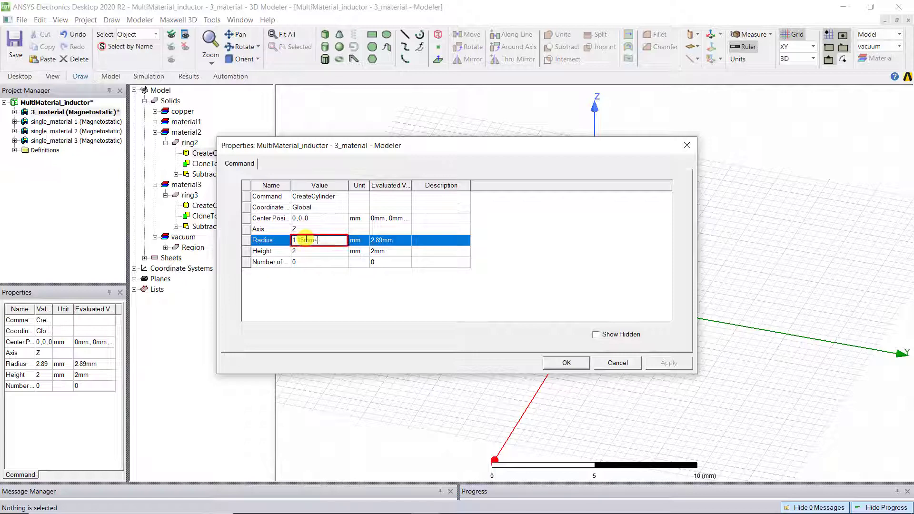
pyautogui.write('t1+')
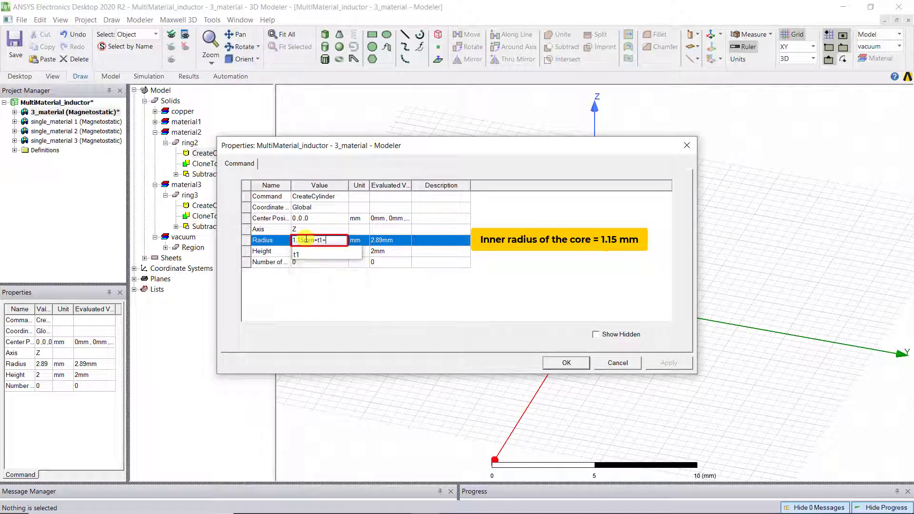
pyautogui.write('t2')
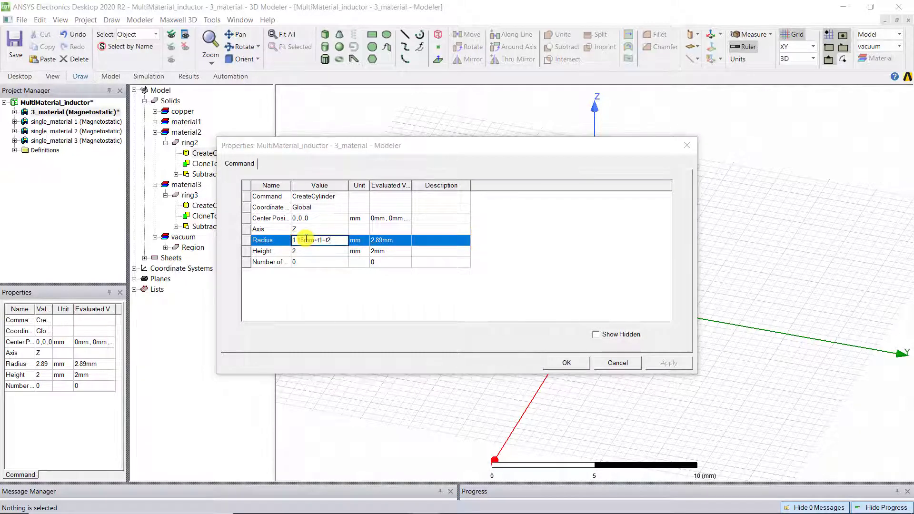
pyautogui.press('Return')
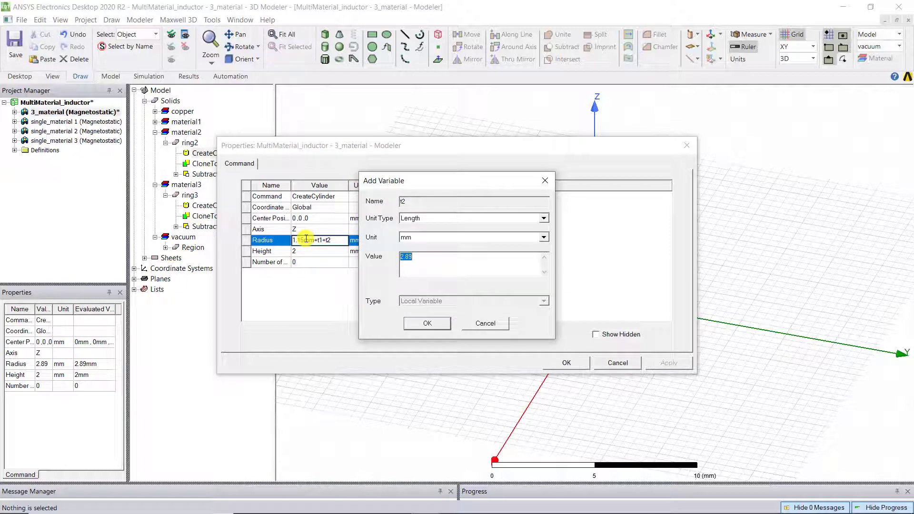
pyautogui.write('1.3')
pyautogui.press('Return')
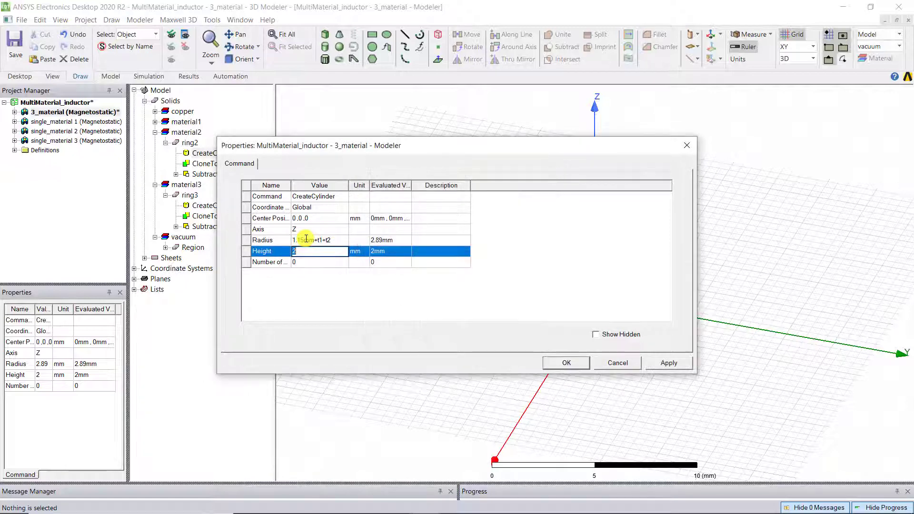
pyautogui.click(390, 240)
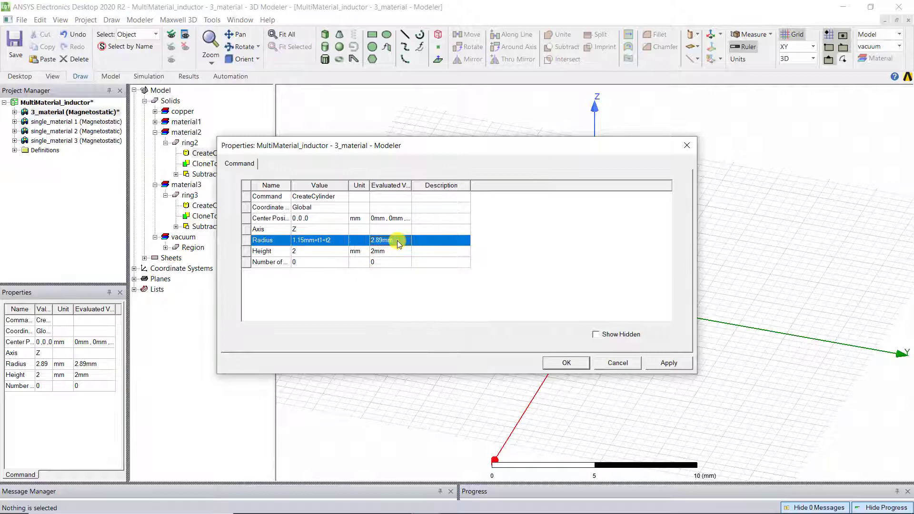
pyautogui.click(561, 362)
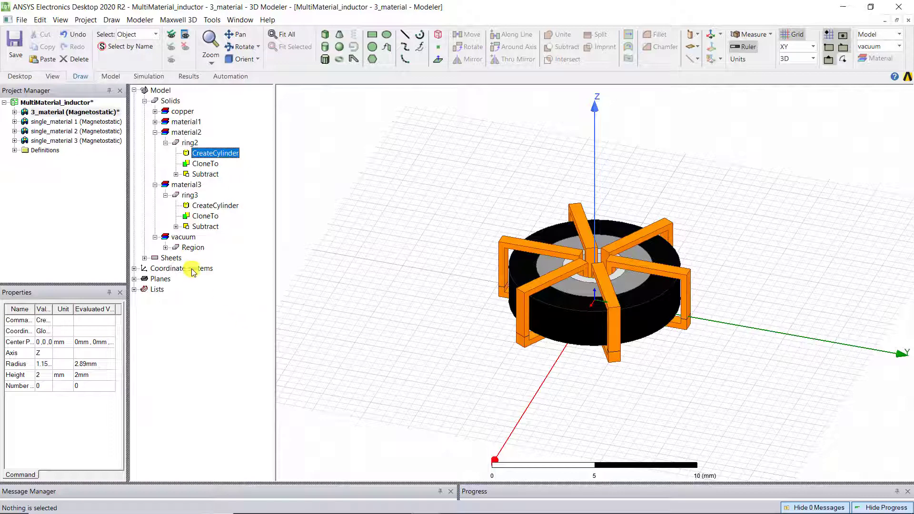
# Replace Current_1's excitation value with Idc, defined as a 0 A current variable
pyautogui.doubleClick(21, 114)
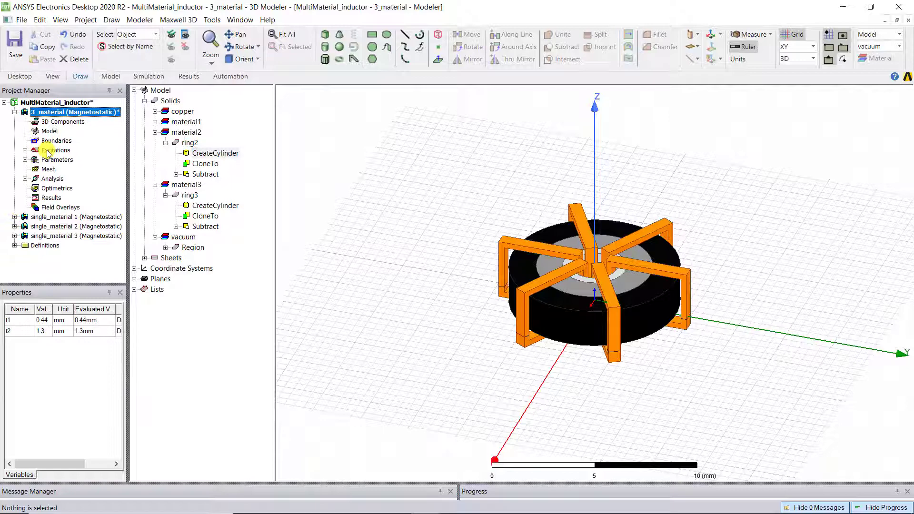
pyautogui.click(24, 151)
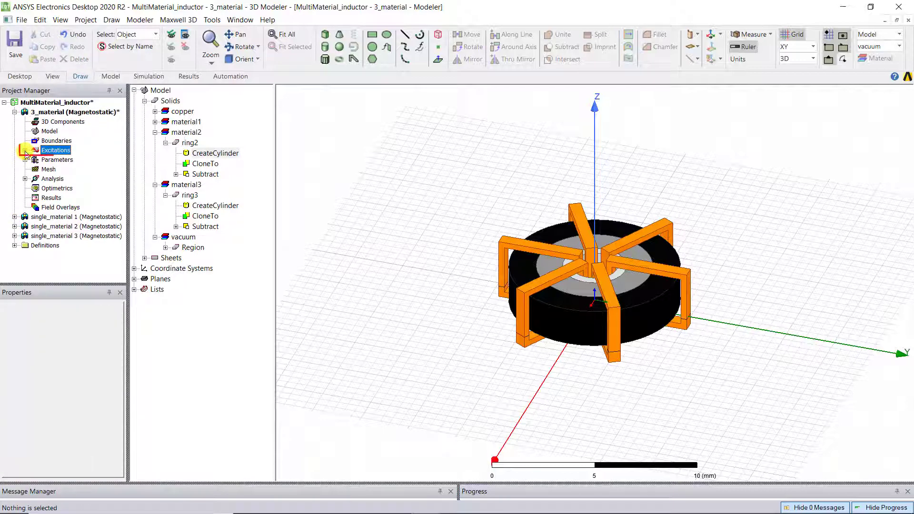
pyautogui.click(25, 150)
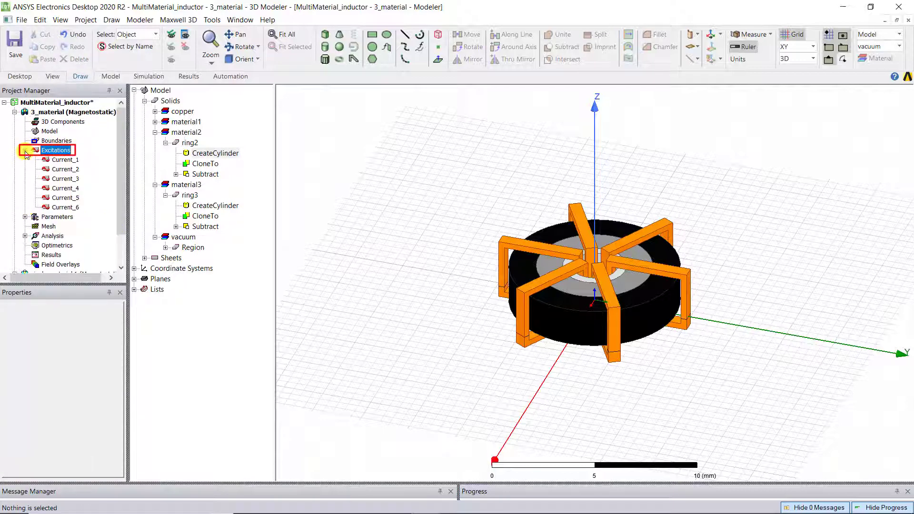
pyautogui.doubleClick(61, 160)
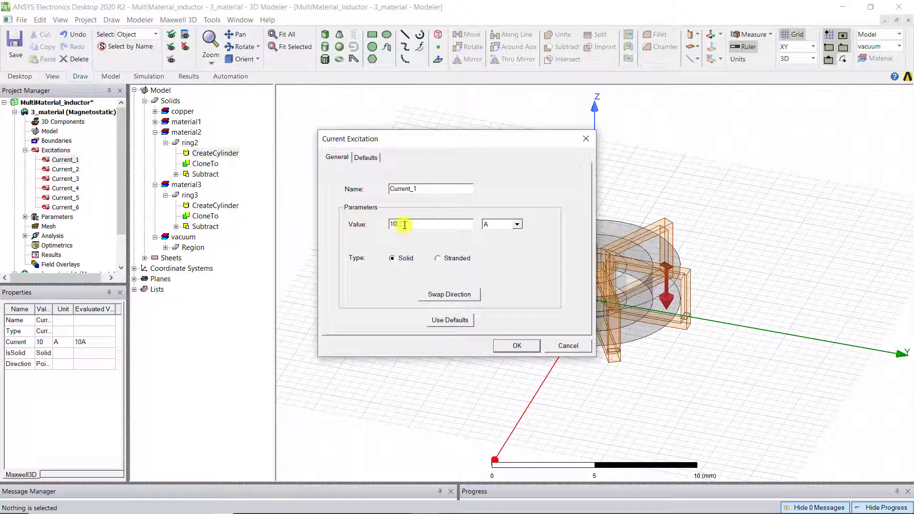
pyautogui.press('BackSpace')
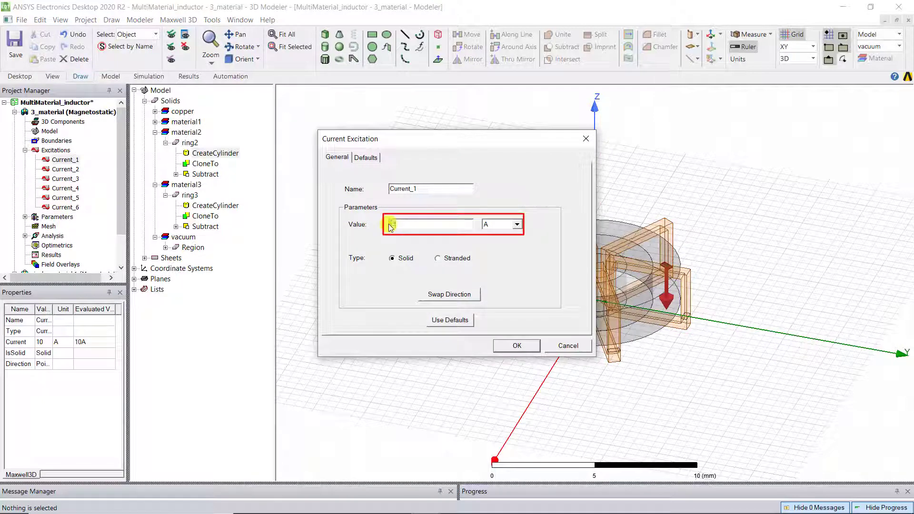
pyautogui.click(516, 346)
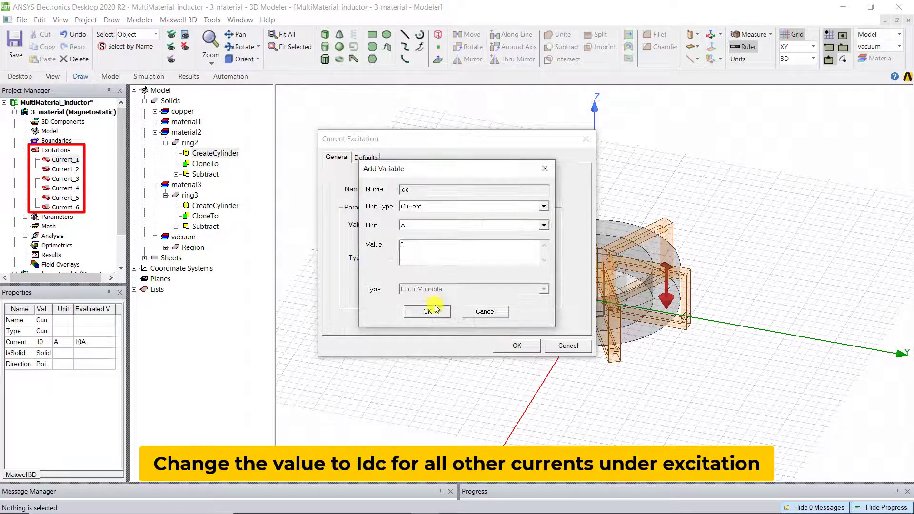
pyautogui.click(427, 311)
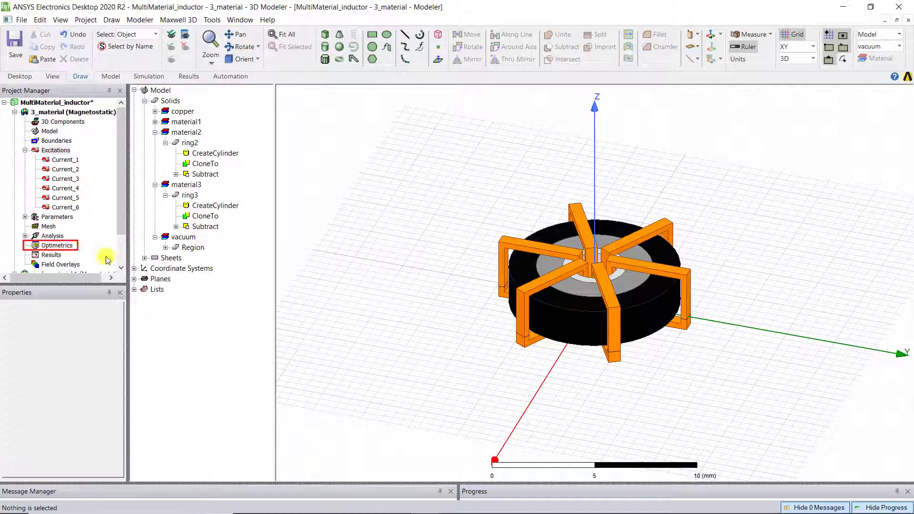
# Create a parametric sweep with t1 stepping from 0.1 to 1 mm
pyautogui.rightClick(56, 245)
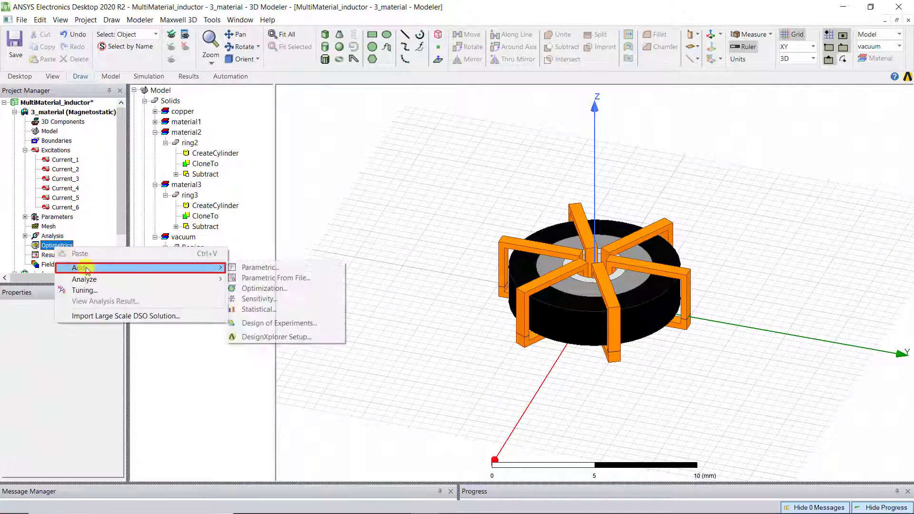
pyautogui.click(239, 267)
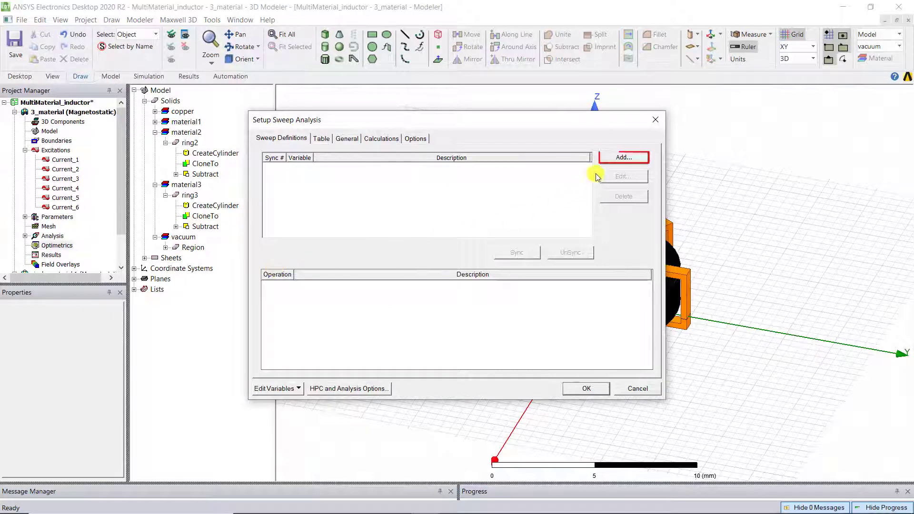
pyautogui.click(611, 159)
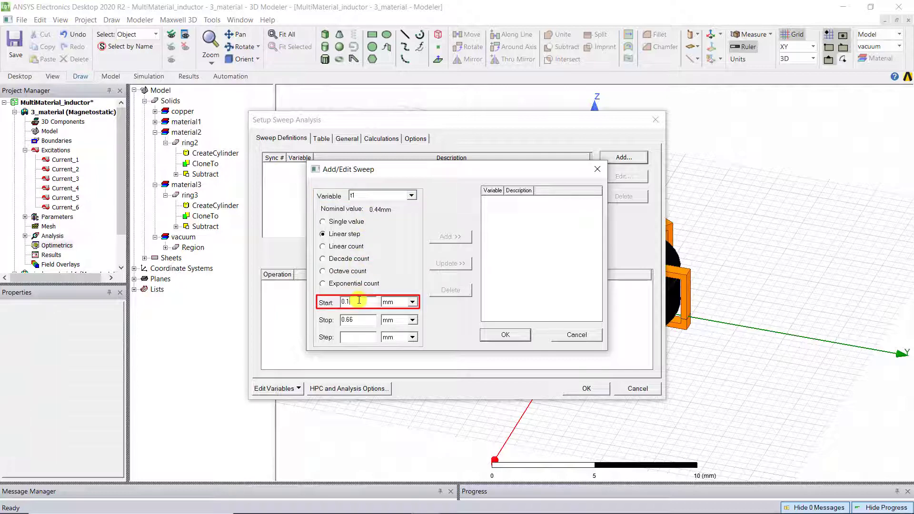
pyautogui.doubleClick(352, 319)
pyautogui.write('1')
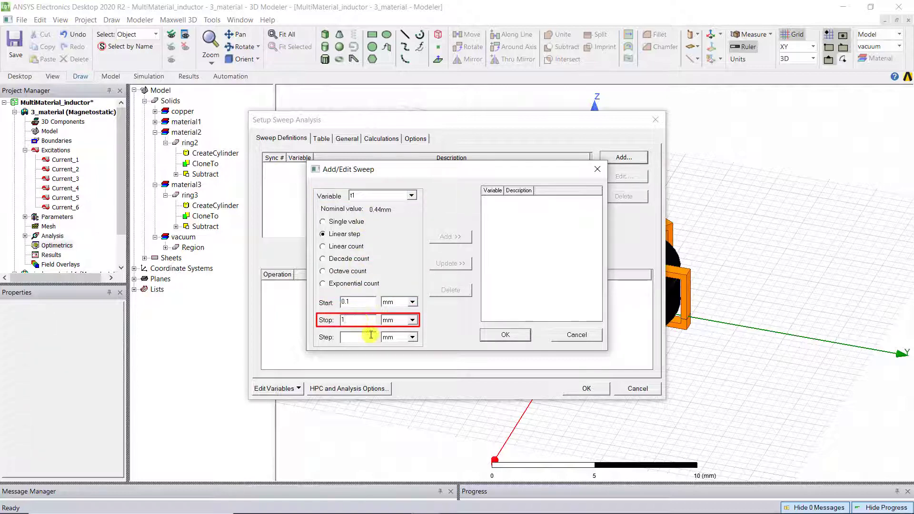
pyautogui.click(362, 337)
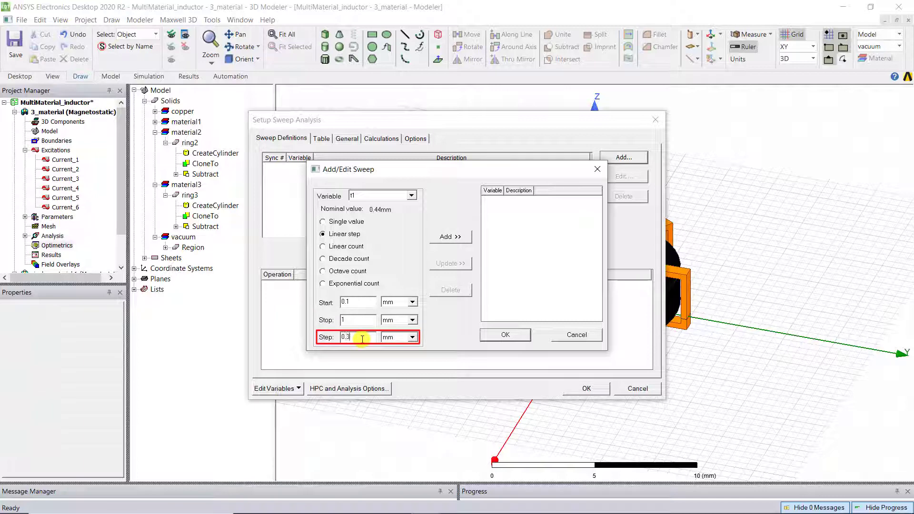
pyautogui.click(457, 240)
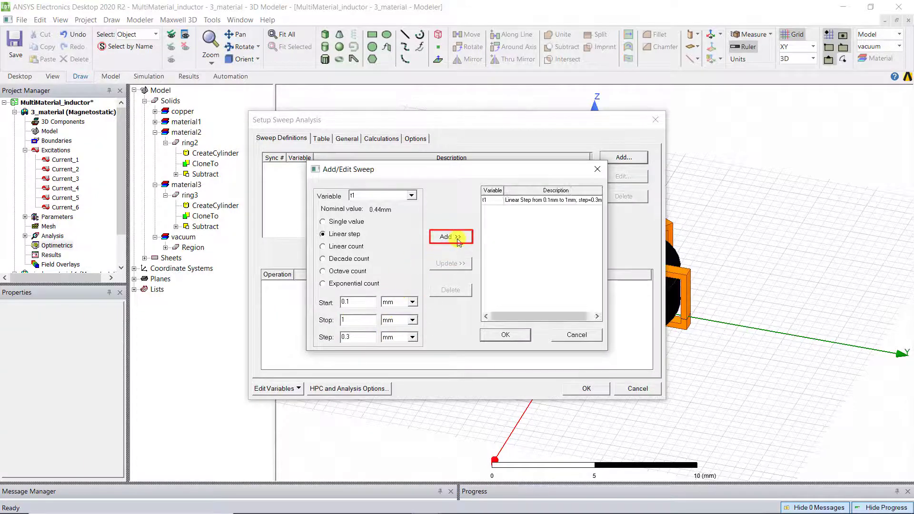
pyautogui.click(506, 335)
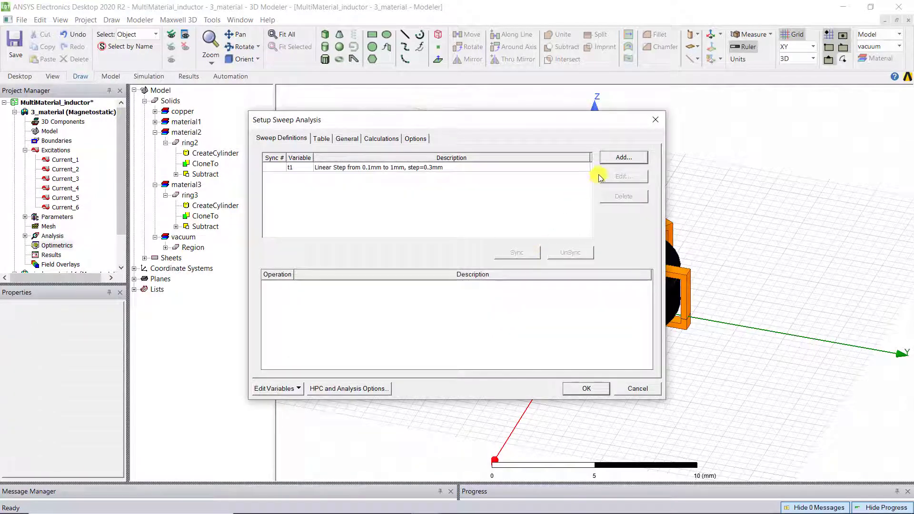
# Add a t2 linear sweep from 0.8 to 1.7 mm in 0.3 mm steps
pyautogui.click(623, 157)
pyautogui.click(412, 197)
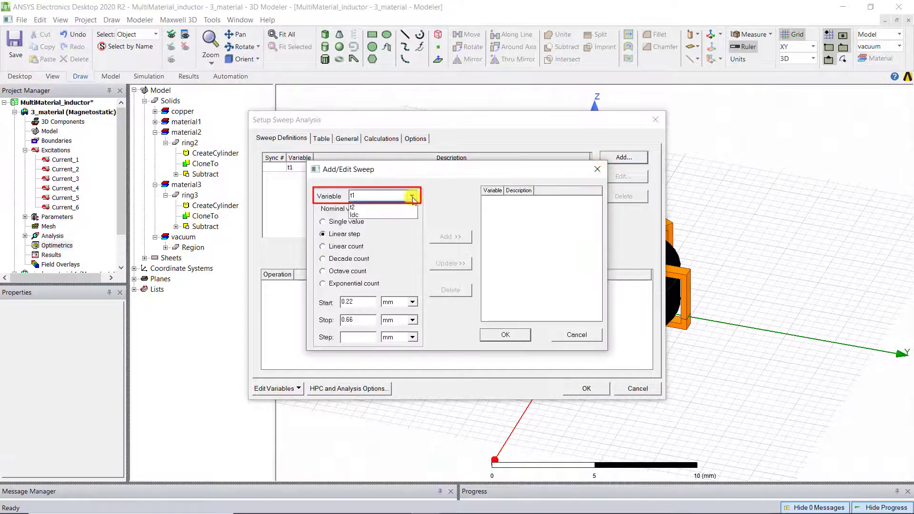
pyautogui.click(376, 207)
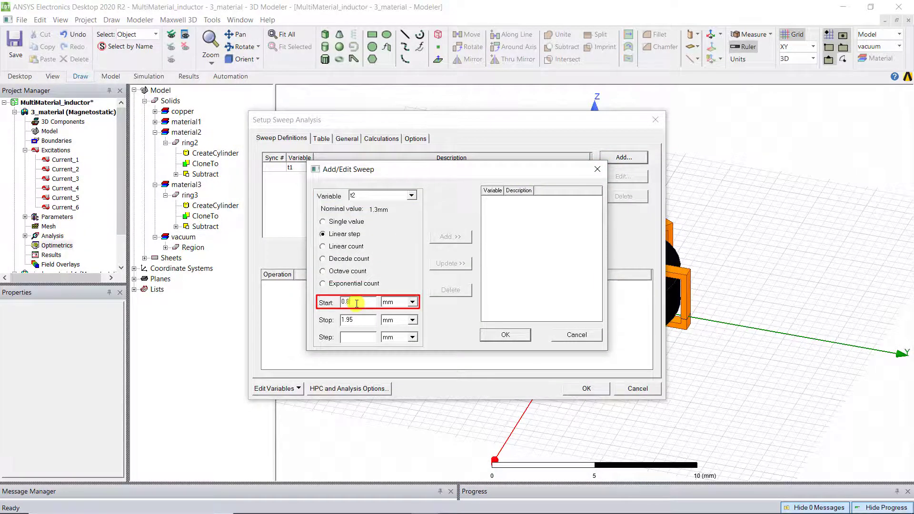
pyautogui.doubleClick(352, 320)
pyautogui.write('1.7')
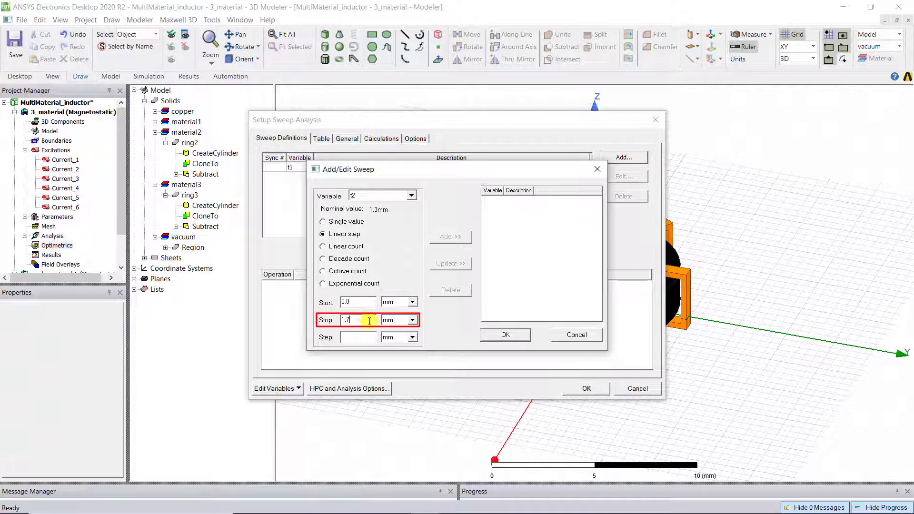
pyautogui.click(361, 336)
pyautogui.write('0.3')
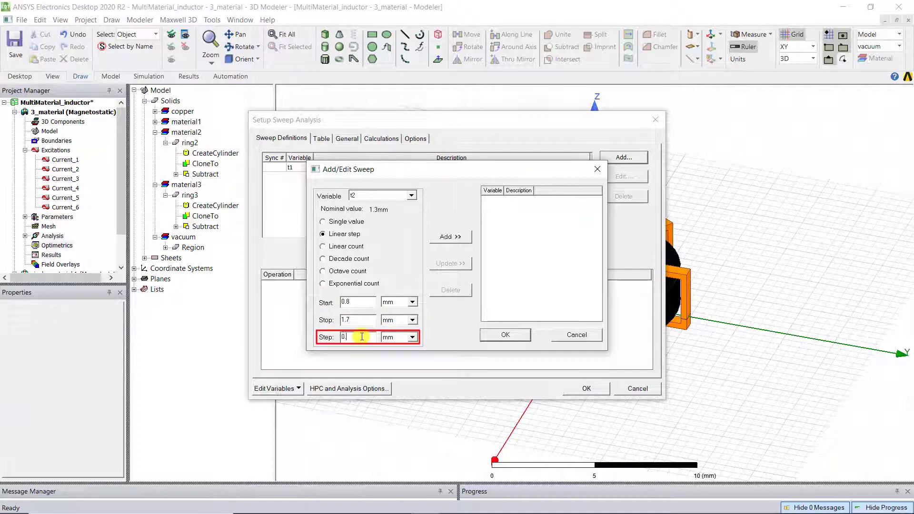
pyautogui.click(450, 236)
pyautogui.click(506, 335)
# Add an Idc sweep from 0 to 20 A in 5 A steps, review the table, and save
pyautogui.click(623, 157)
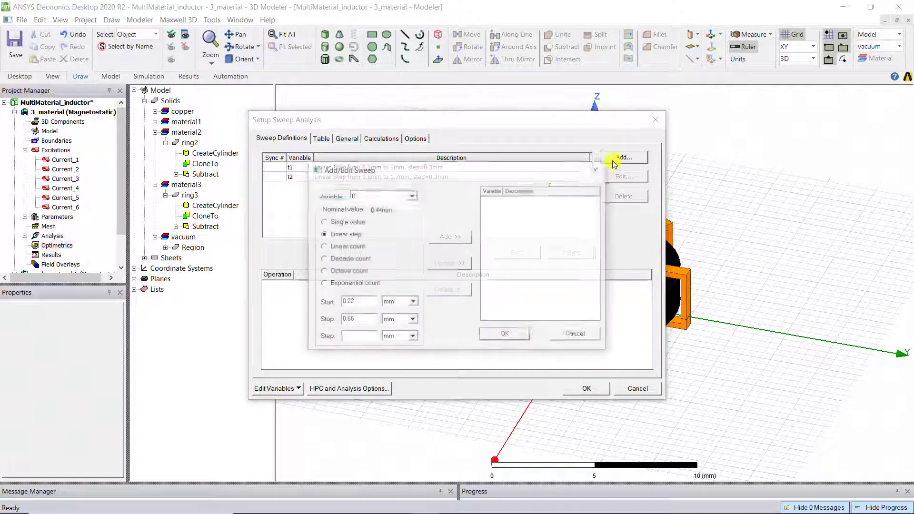
pyautogui.click(411, 196)
pyautogui.click(406, 220)
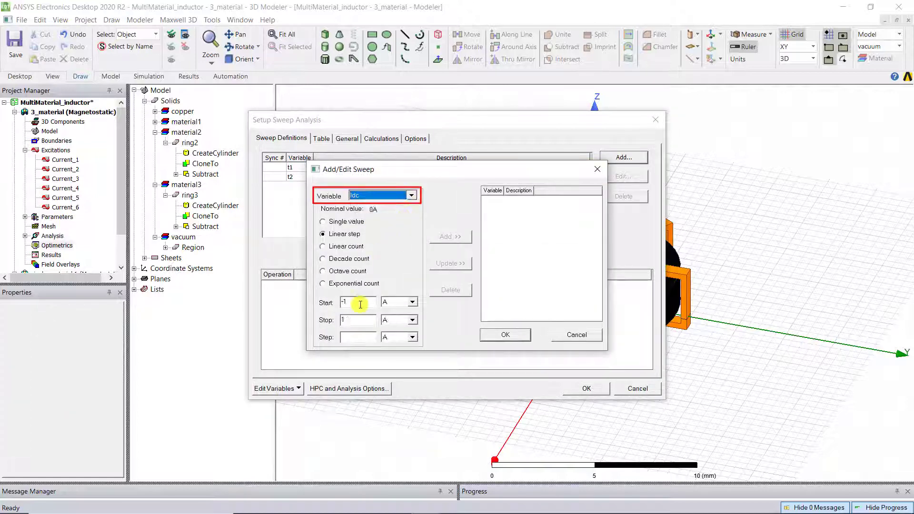
pyautogui.moveTo(357, 319); pyautogui.dragTo(335, 319)
pyautogui.write('20')
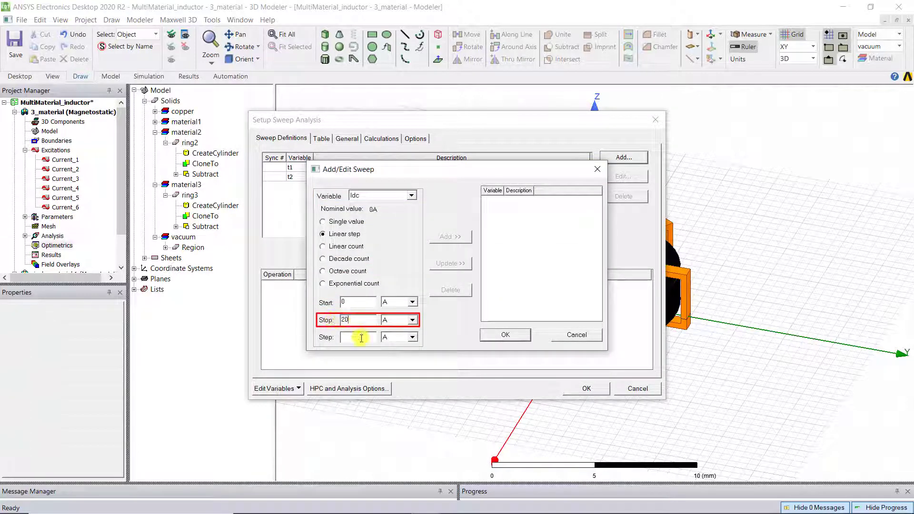
pyautogui.write('5')
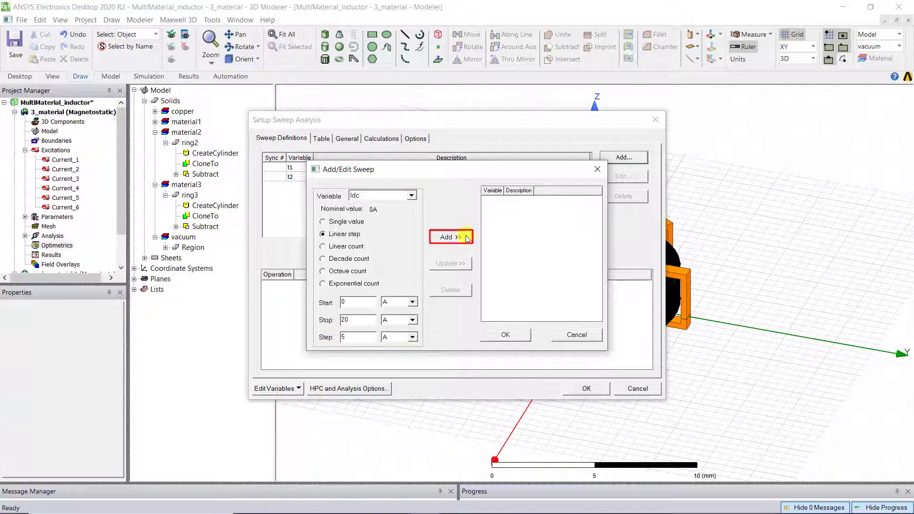
pyautogui.click(450, 236)
pyautogui.click(510, 335)
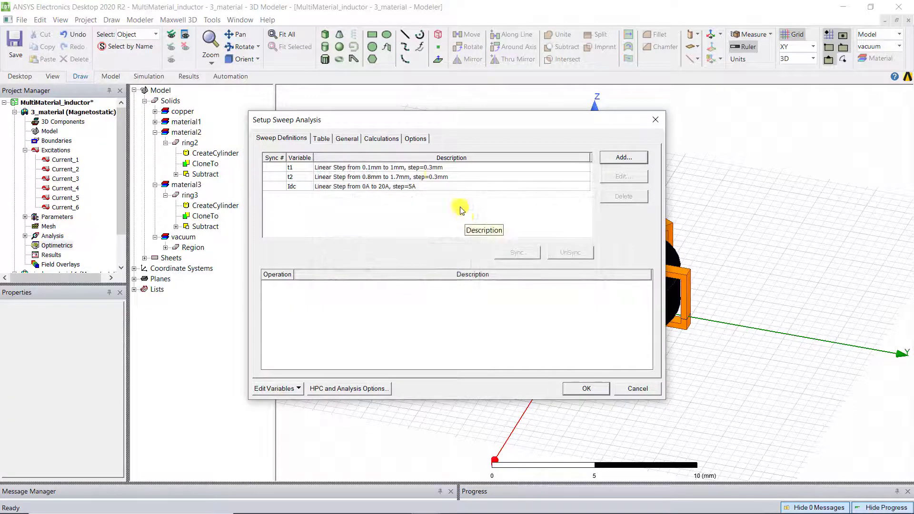
pyautogui.click(327, 141)
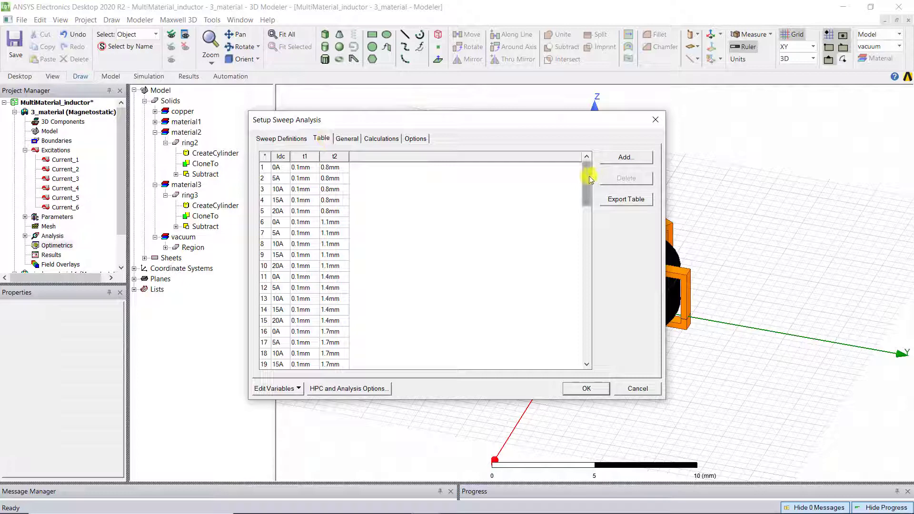
pyautogui.moveTo(588, 184)
pyautogui.mouseDown()
pyautogui.moveTo(588, 336)
pyautogui.moveTo(600, 195)
pyautogui.mouseUp()
pyautogui.click(581, 387)
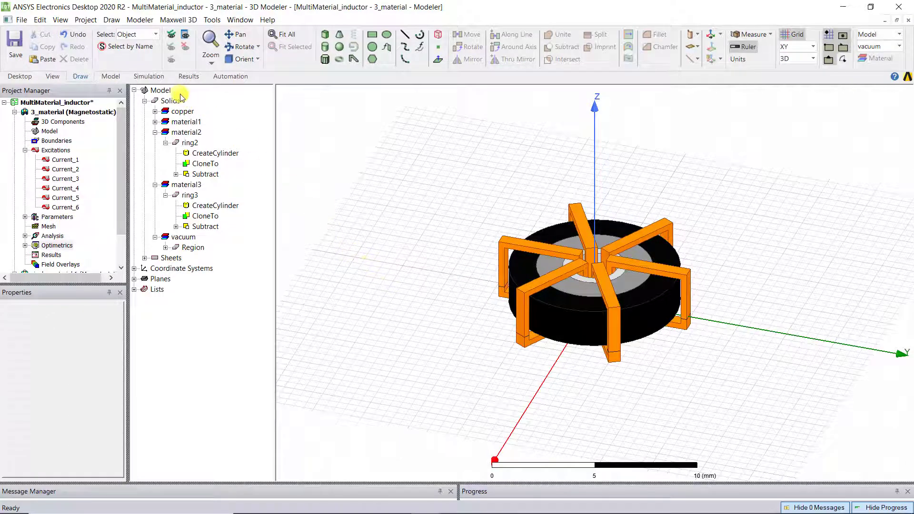
# Validate the 3_material design, then run Analyze All on every sweep variation
pyautogui.click(166, 78)
pyautogui.click(230, 45)
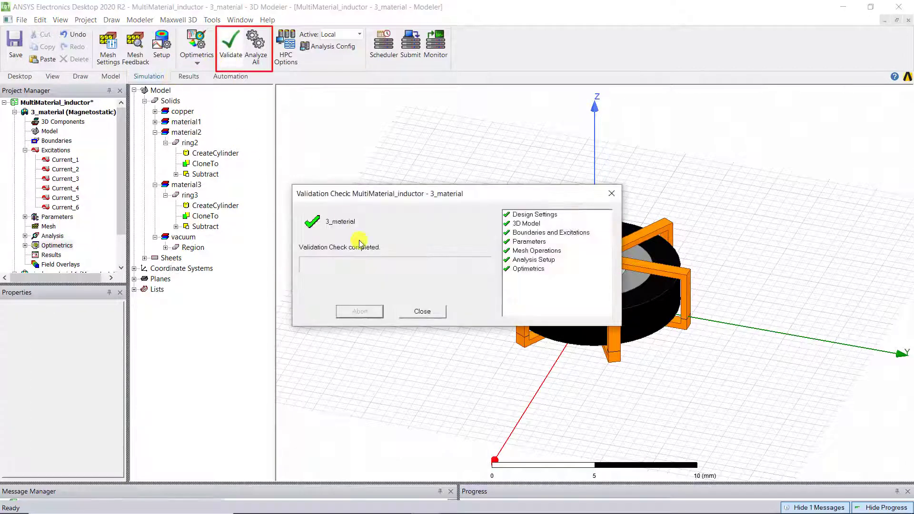
pyautogui.click(410, 311)
pyautogui.click(256, 46)
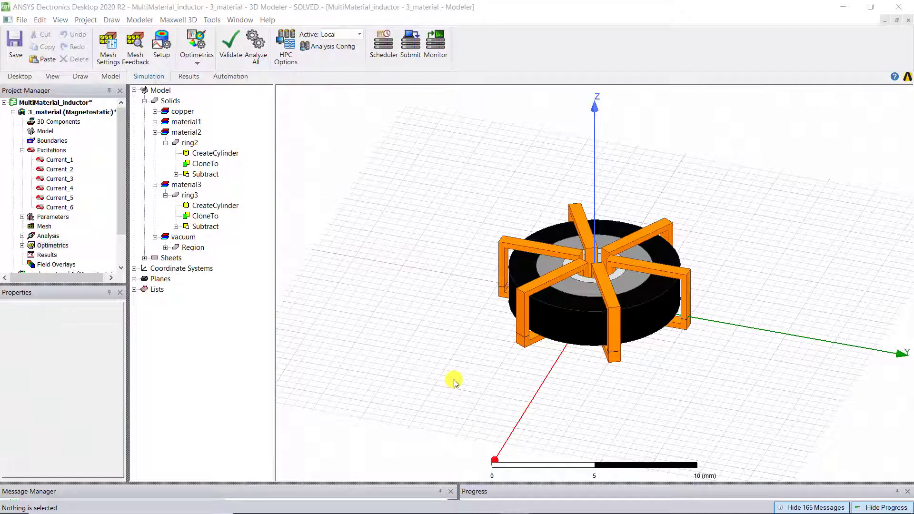
# Start a magnetostatic rectangular plot with Idc as the X-axis quantity
pyautogui.rightClick(46, 255)
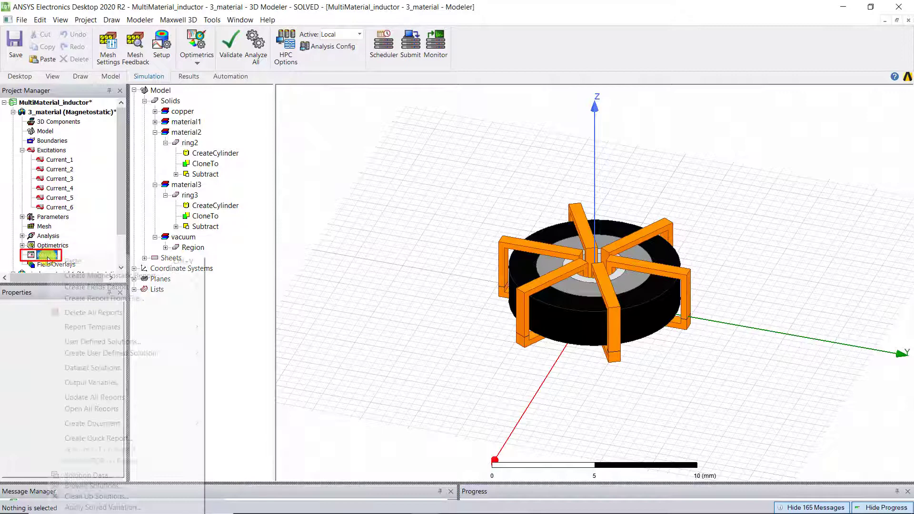
pyautogui.moveTo(143, 280)
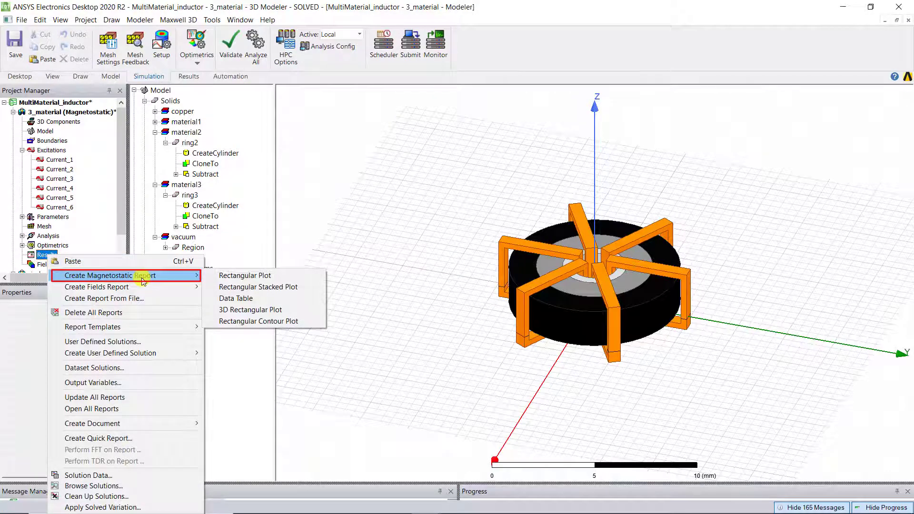
pyautogui.click(241, 276)
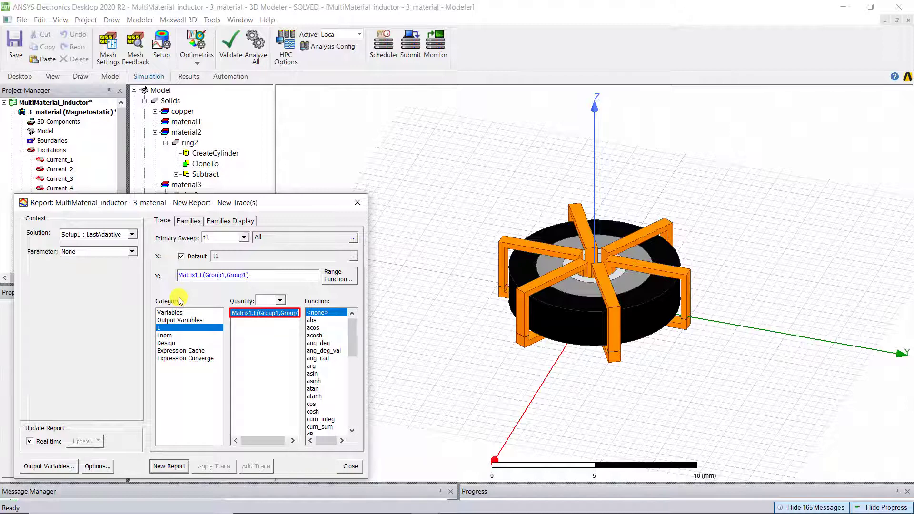
pyautogui.click(180, 256)
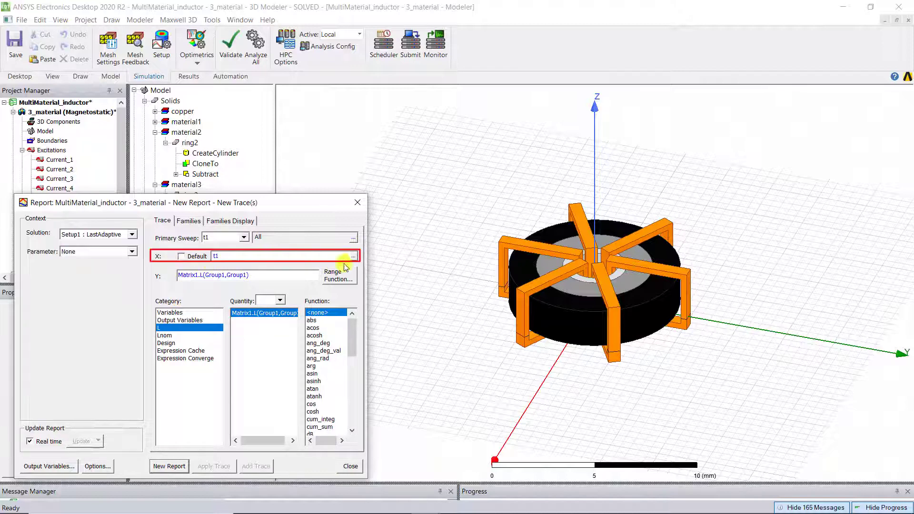
pyautogui.click(353, 257)
pyautogui.click(155, 328)
pyautogui.click(168, 406)
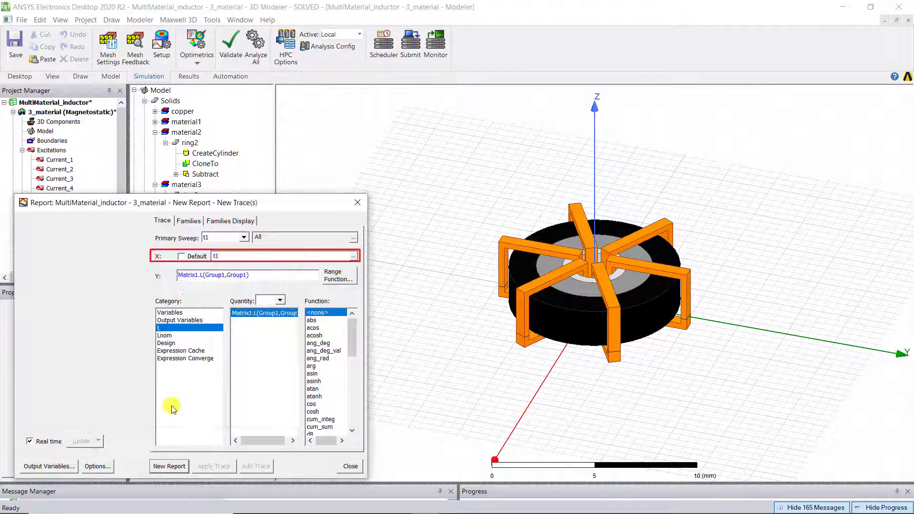
# Make Idc the primary sweep and include all t1 and t2 values as families
pyautogui.click(243, 237)
pyautogui.click(237, 262)
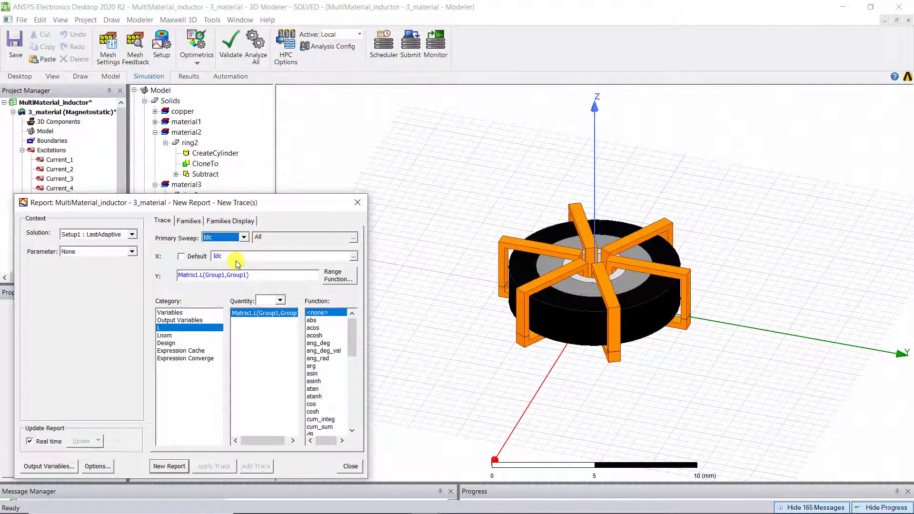
pyautogui.click(248, 257)
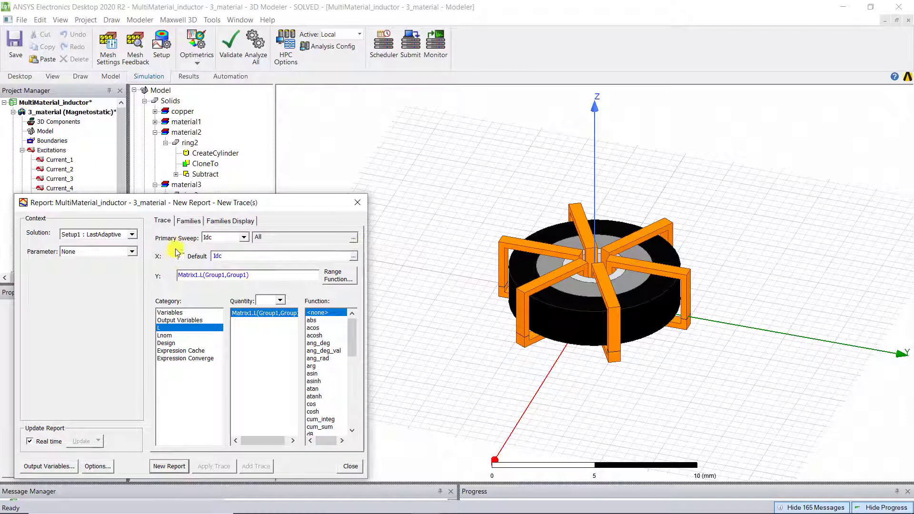
pyautogui.click(188, 220)
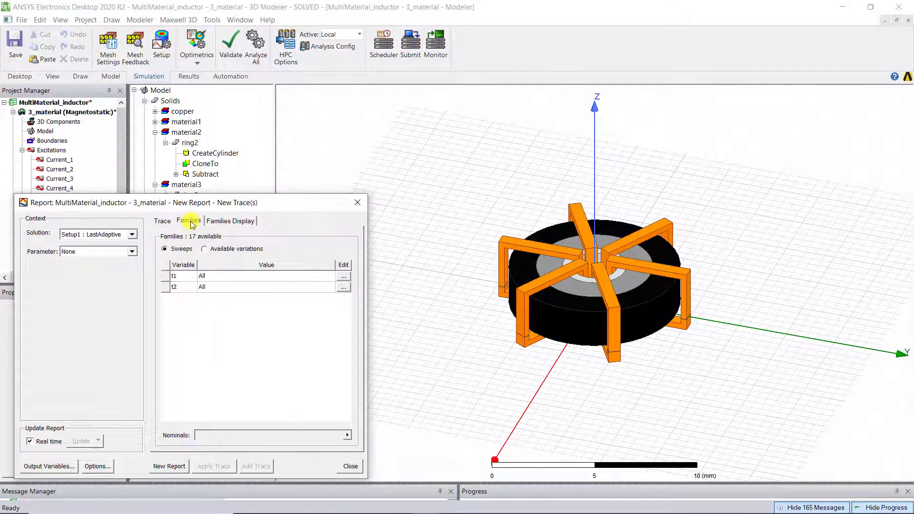
pyautogui.click(237, 276)
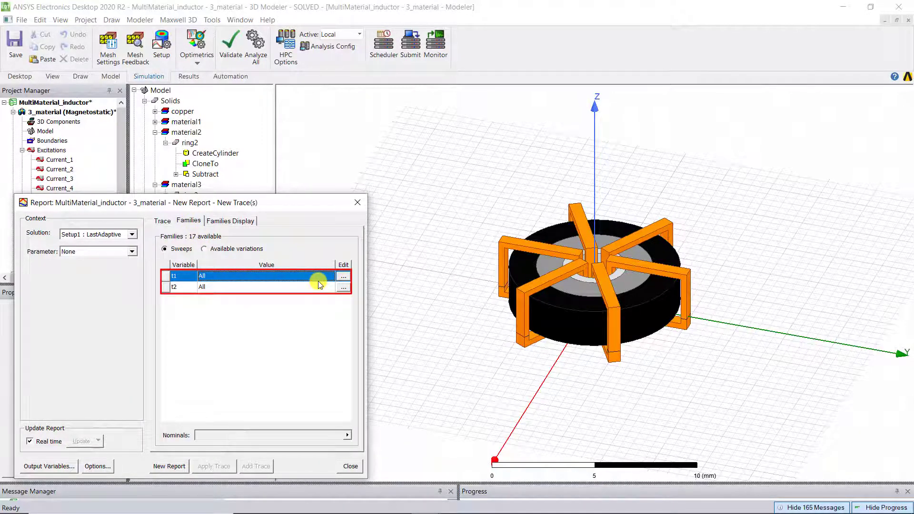
pyautogui.click(314, 285)
pyautogui.click(253, 338)
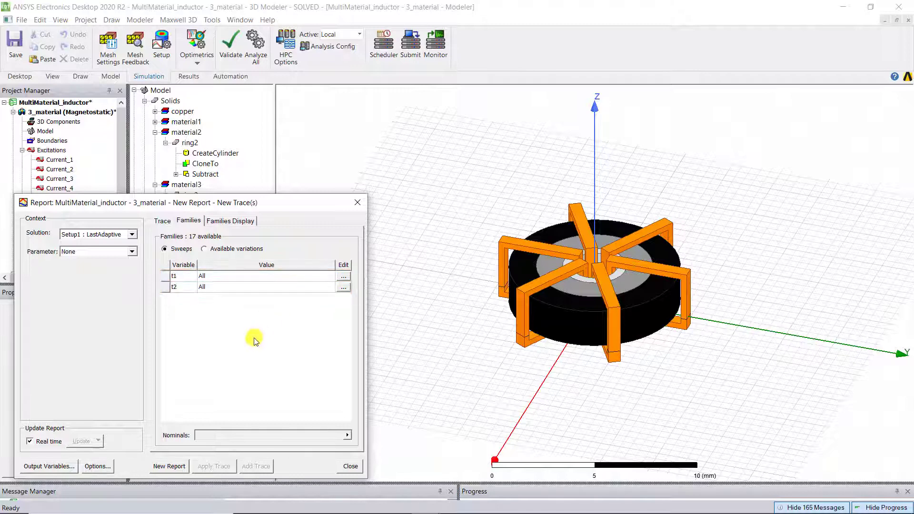
# Generate L Plot 1, close the report dialog, and scroll the legend's t1/t2 curve entries
pyautogui.click(164, 466)
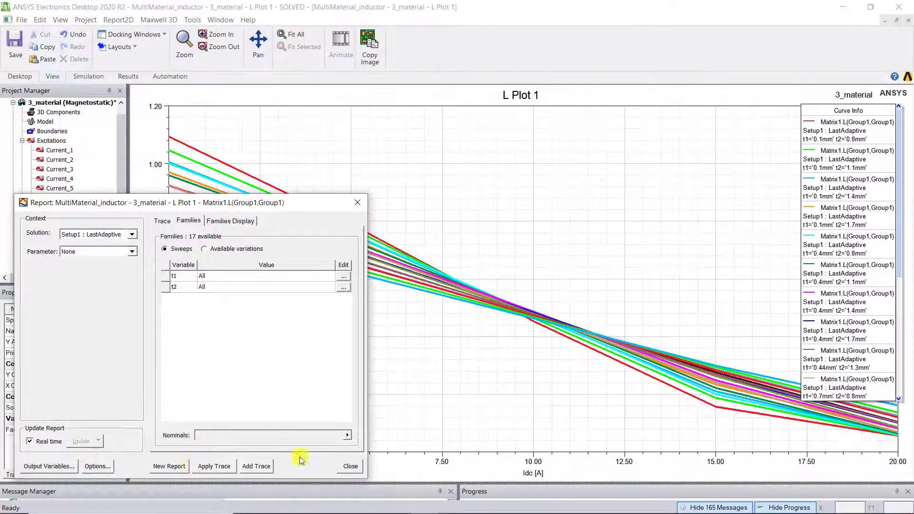
pyautogui.click(347, 467)
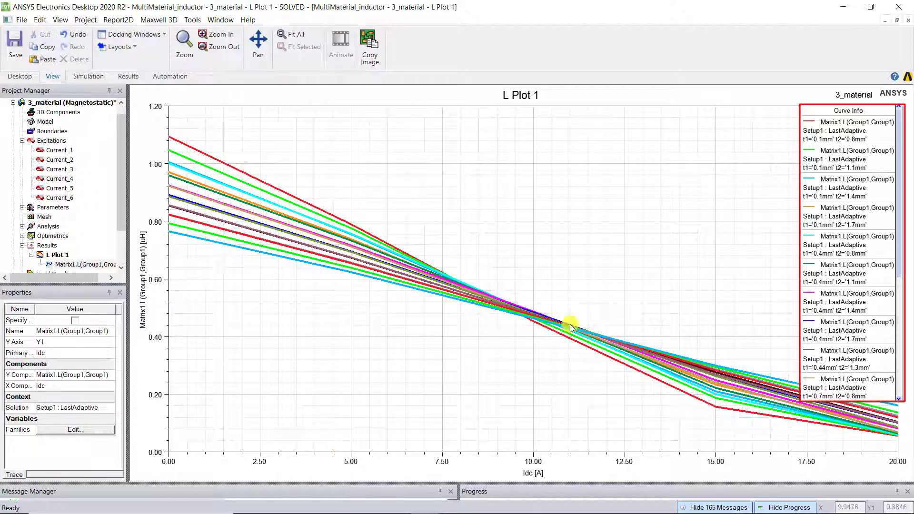
pyautogui.click(894, 143)
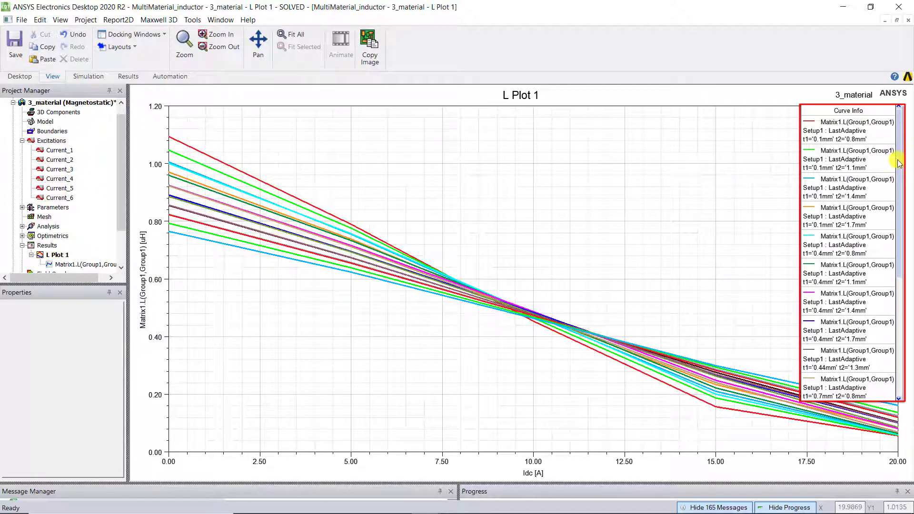
pyautogui.scroll(-1, 894, 173)
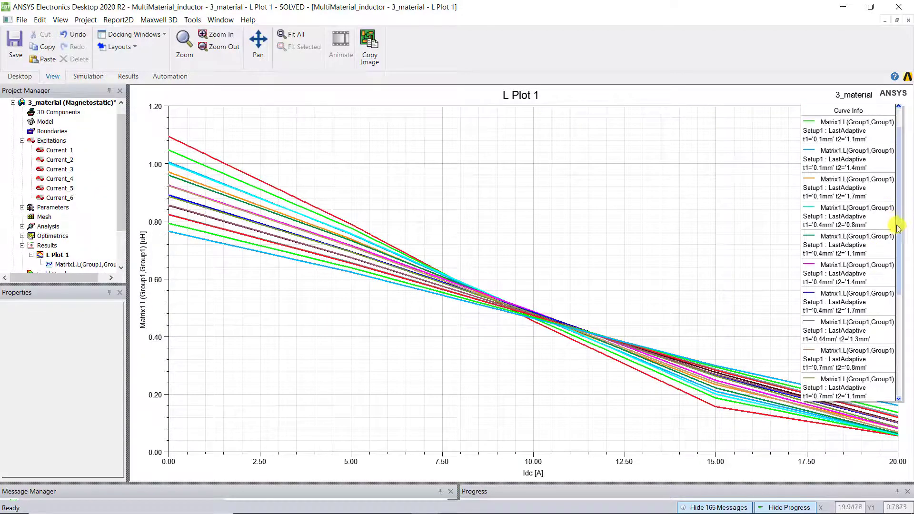
pyautogui.scroll(-1, 899, 241)
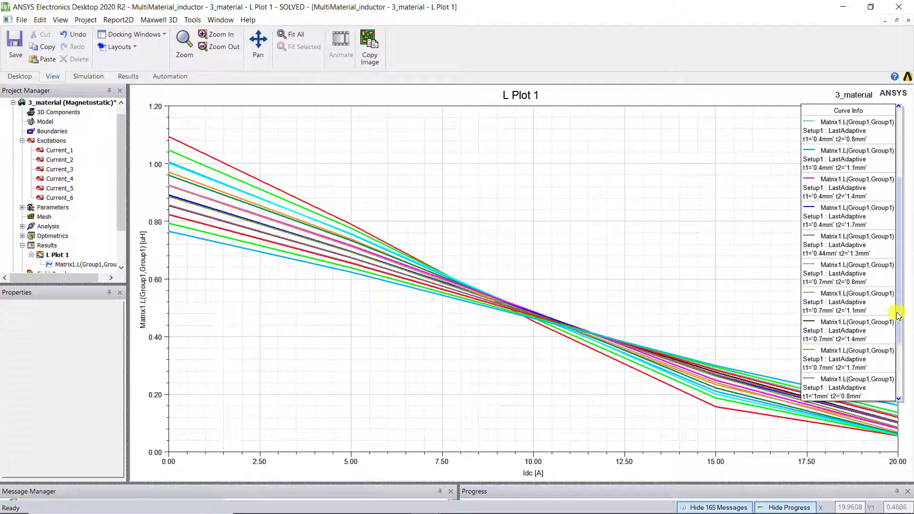
pyautogui.scroll(1, 898, 333)
pyautogui.scroll(1, 904, 214)
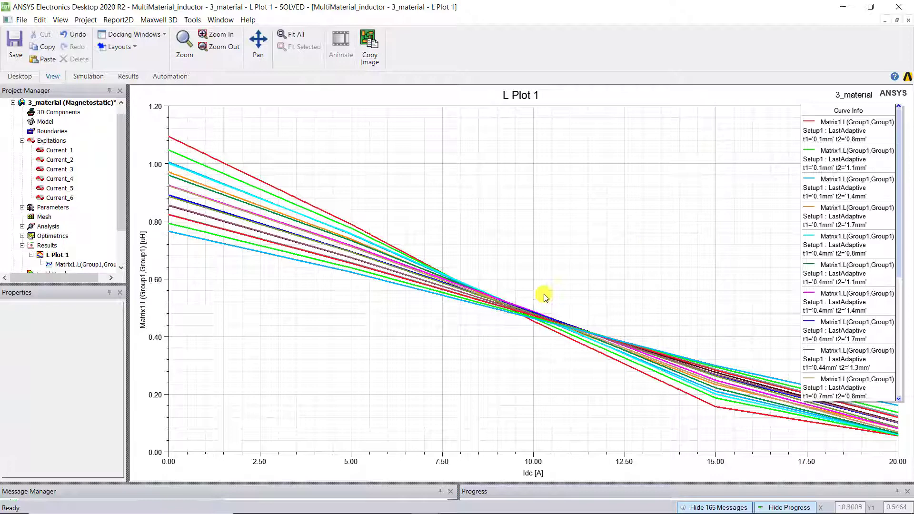
# Export the inductance plot's data to the Desktop as 'L-Idc curve.csv'
pyautogui.rightClick(425, 326)
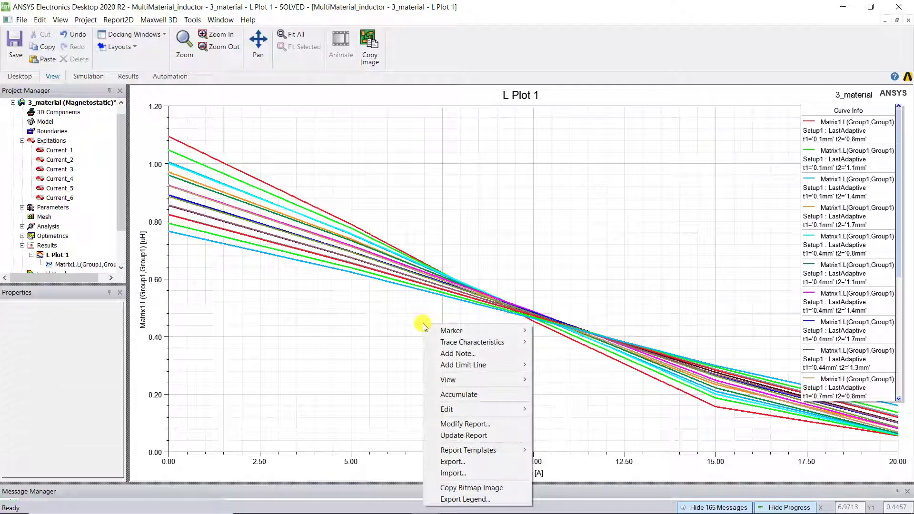
pyautogui.click(479, 461)
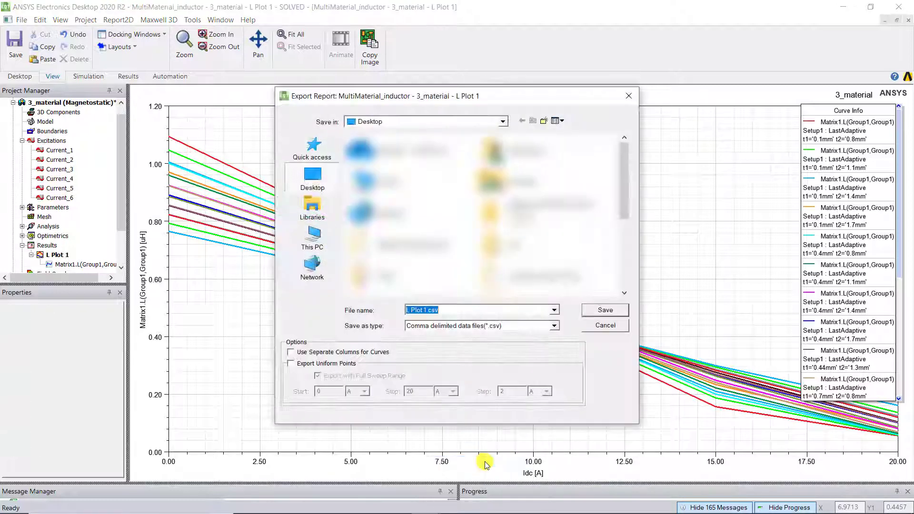
pyautogui.write('L-Idc curve')
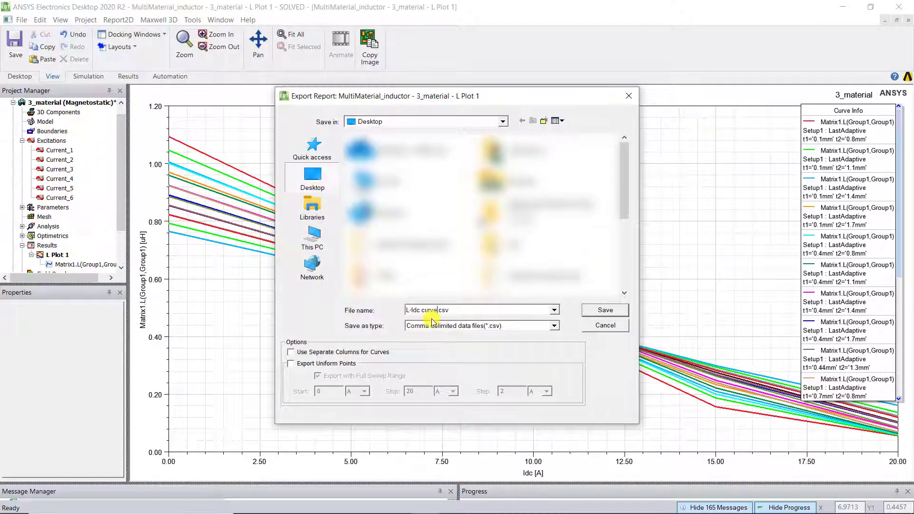
pyautogui.click(604, 310)
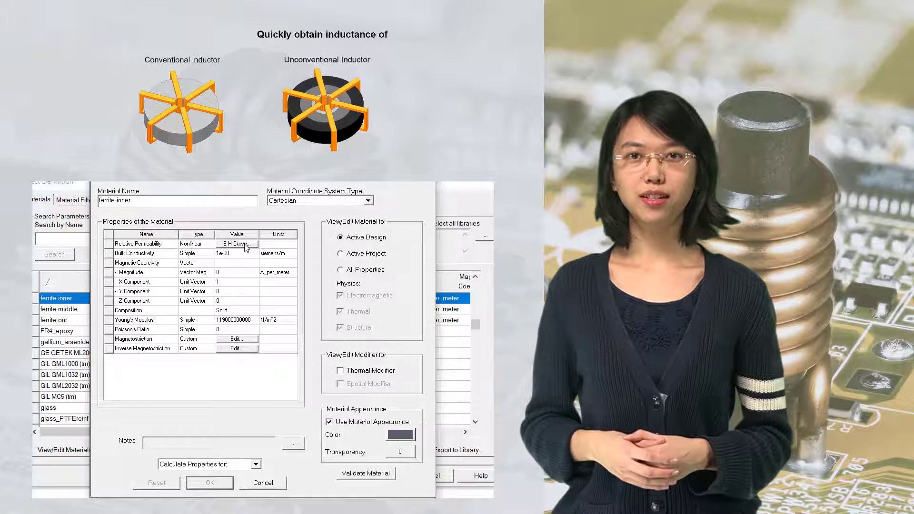
# Show ferrite-inner's B-H curve and its data table in the material properties
pyautogui.click(245, 245)
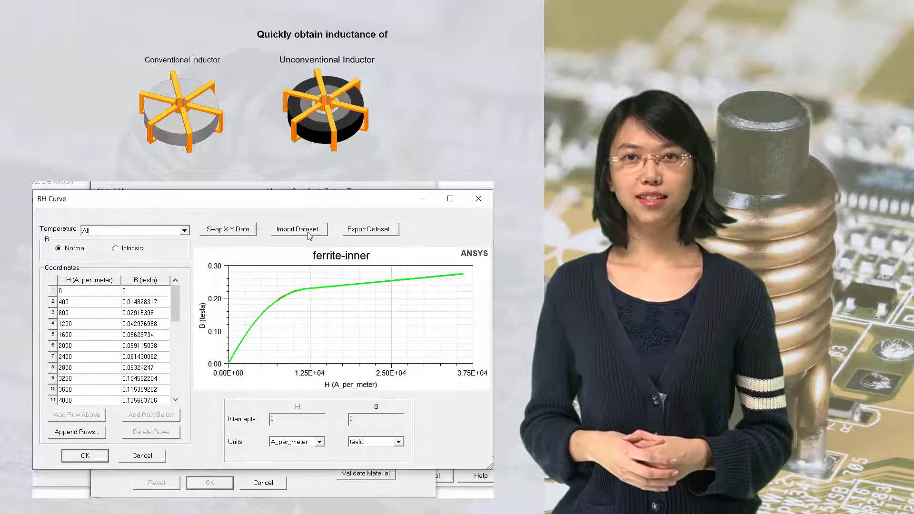